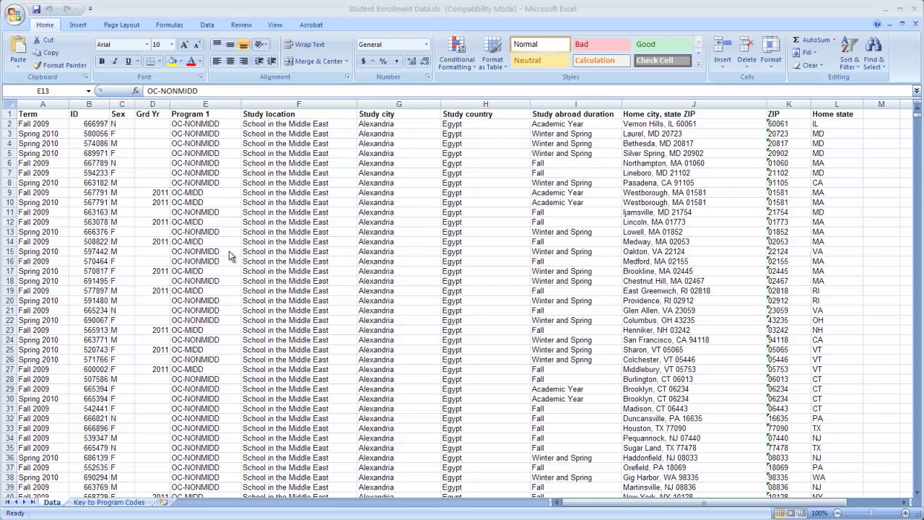
Step: Create a PivotTable on a new worksheet from the entire enrollment data range Data!$A$1:$L$9507
{"action": "left_click", "coordinate": [919, 121]}
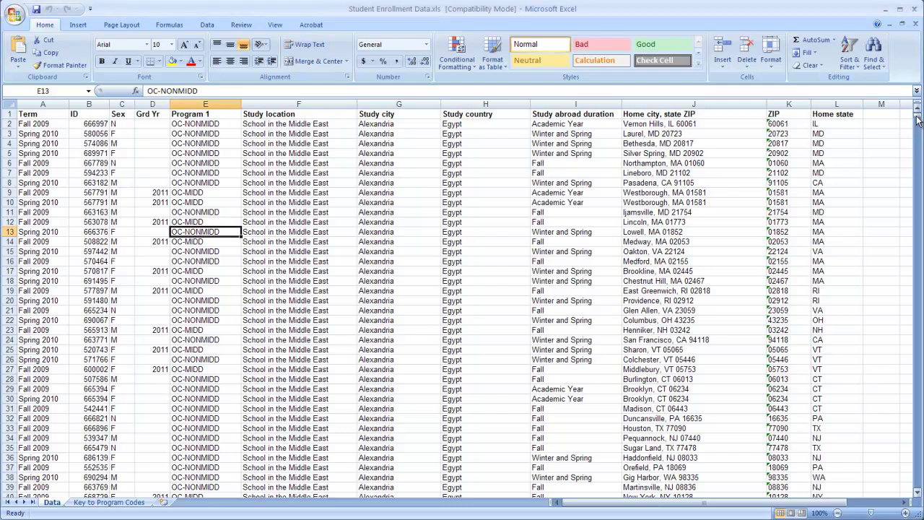
{"action": "mouse_move", "coordinate": [917, 121]}
{"action": "left_mouse_down"}
{"action": "mouse_move", "coordinate": [917, 129]}
{"action": "mouse_move", "coordinate": [915, 115]}
{"action": "left_mouse_up"}
{"action": "key", "text": "ctrl+a"}
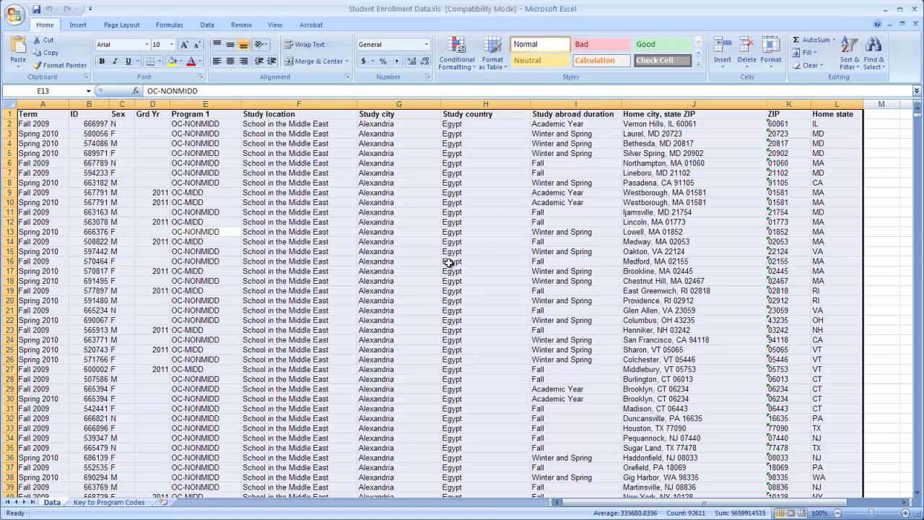
{"action": "left_click", "coordinate": [152, 221]}
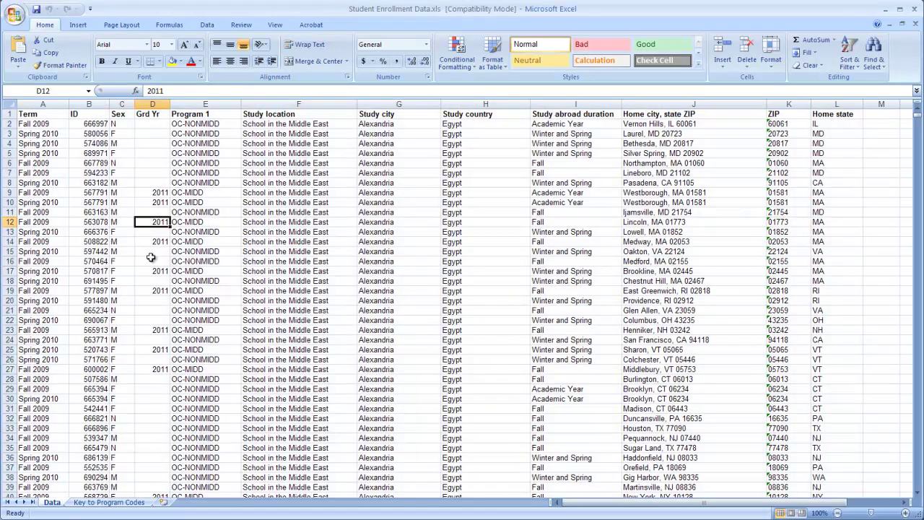
{"action": "key", "text": "ctrl+a"}
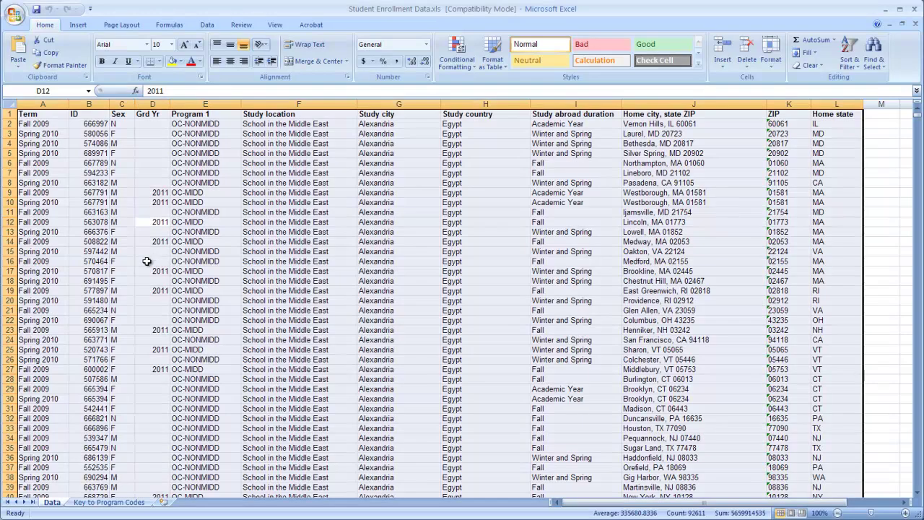
{"action": "left_click", "coordinate": [79, 25]}
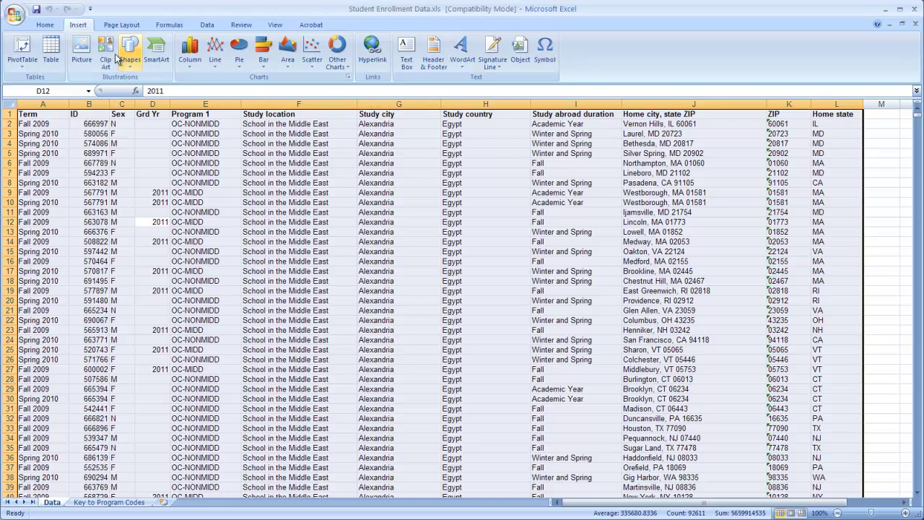
{"action": "left_click", "coordinate": [22, 49]}
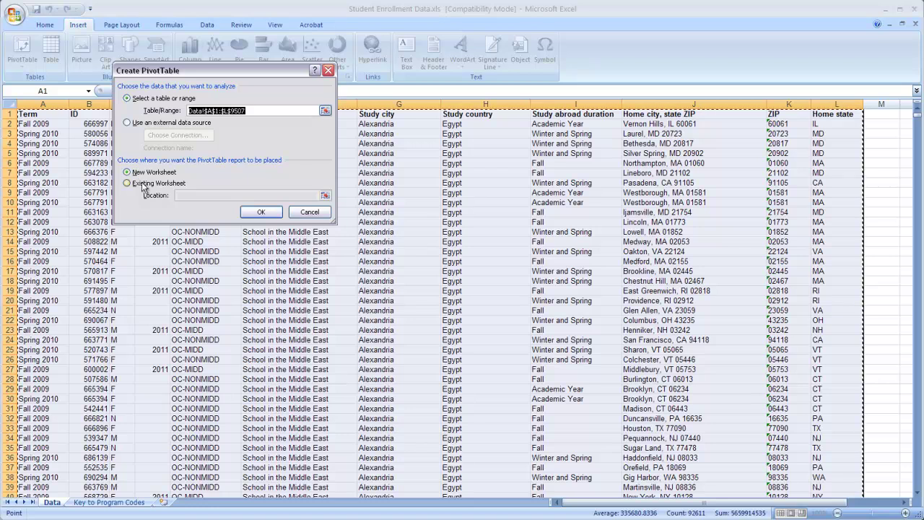
{"action": "left_click", "coordinate": [264, 213]}
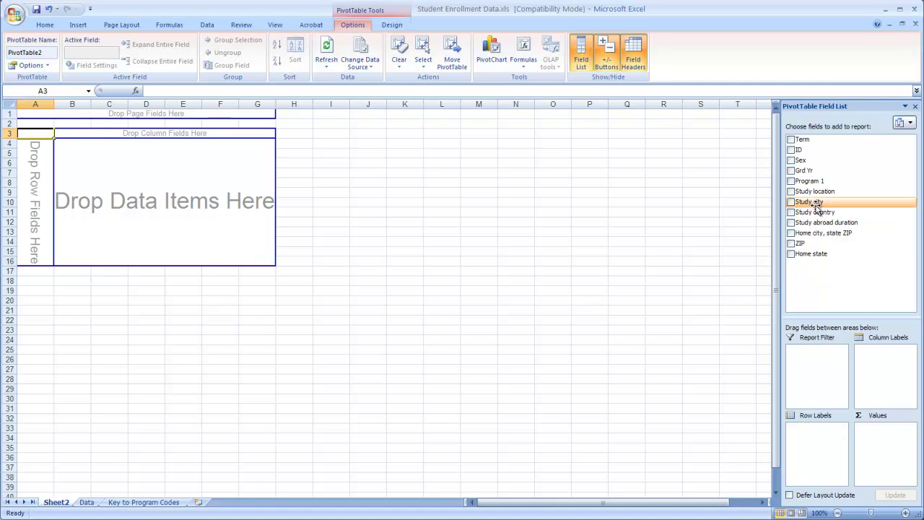
Step: Add the Study city field to the PivotTable's row labels and look through the listed cities
{"action": "left_click_drag", "start_coordinate": [813, 202], "coordinate": [806, 446]}
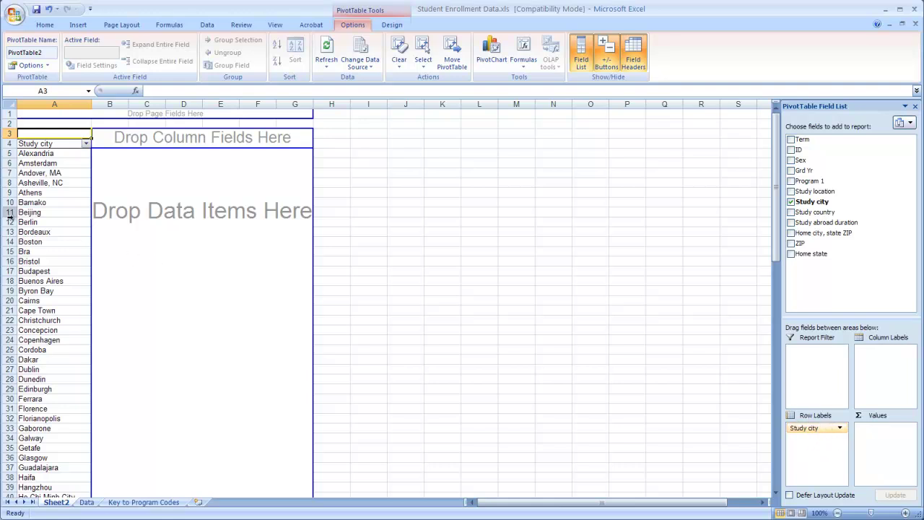
{"action": "scroll", "coordinate": [62, 404], "scroll_direction": "down", "scroll_amount": 12}
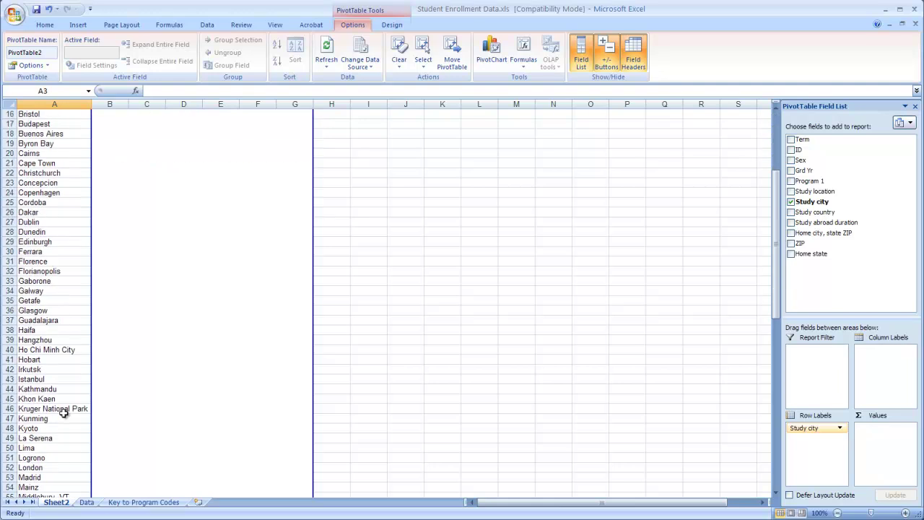
{"action": "scroll", "coordinate": [62, 402], "scroll_direction": "up", "scroll_amount": 12}
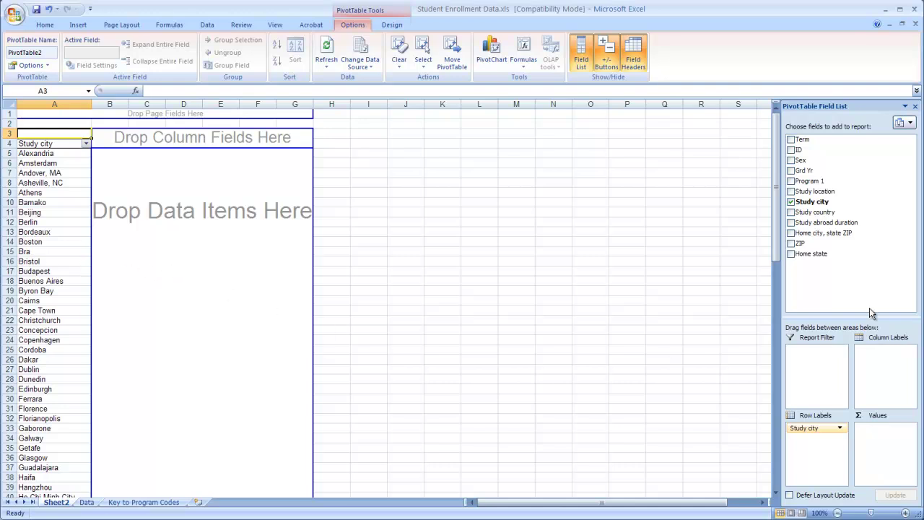
Step: Add the ID field to the PivotTable's values and summarize it by Count
{"action": "left_click_drag", "start_coordinate": [801, 152], "coordinate": [879, 449]}
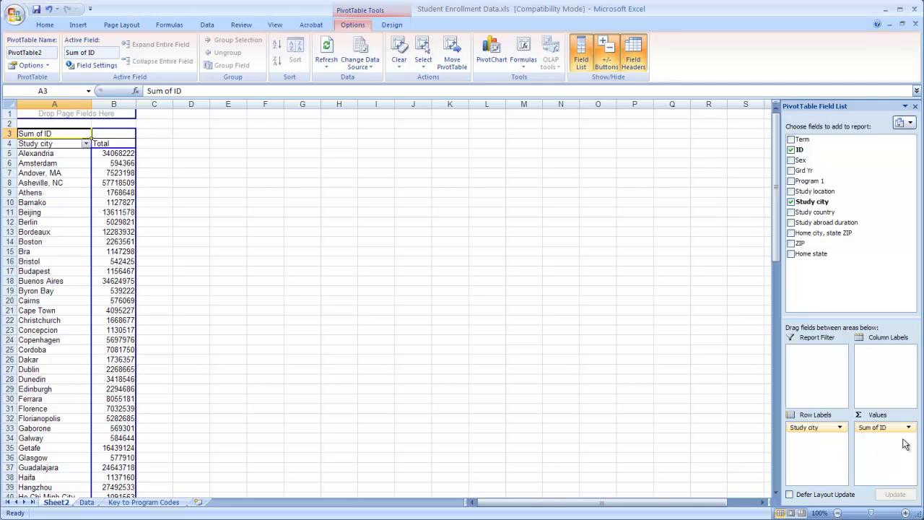
{"action": "left_click", "coordinate": [909, 428]}
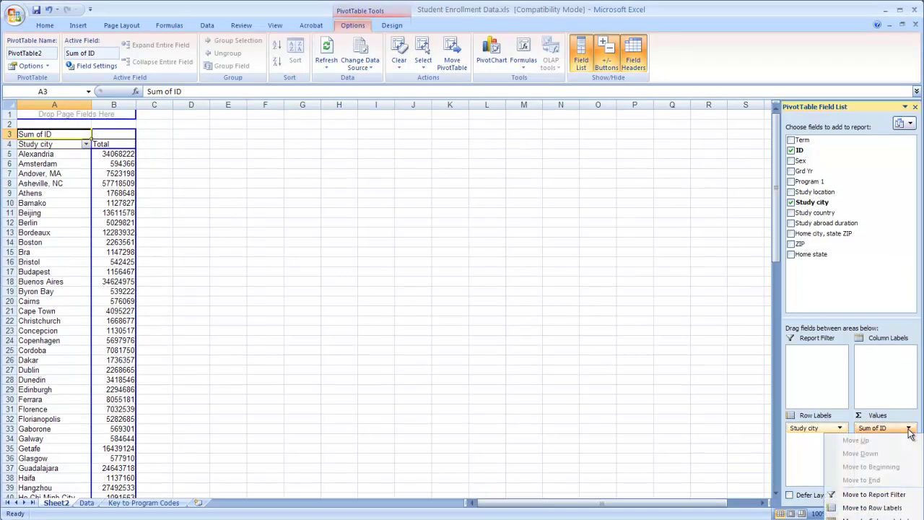
{"action": "left_click", "coordinate": [889, 317]}
{"action": "left_click_drag", "start_coordinate": [889, 318], "coordinate": [886, 213]}
{"action": "left_click", "coordinate": [909, 375]}
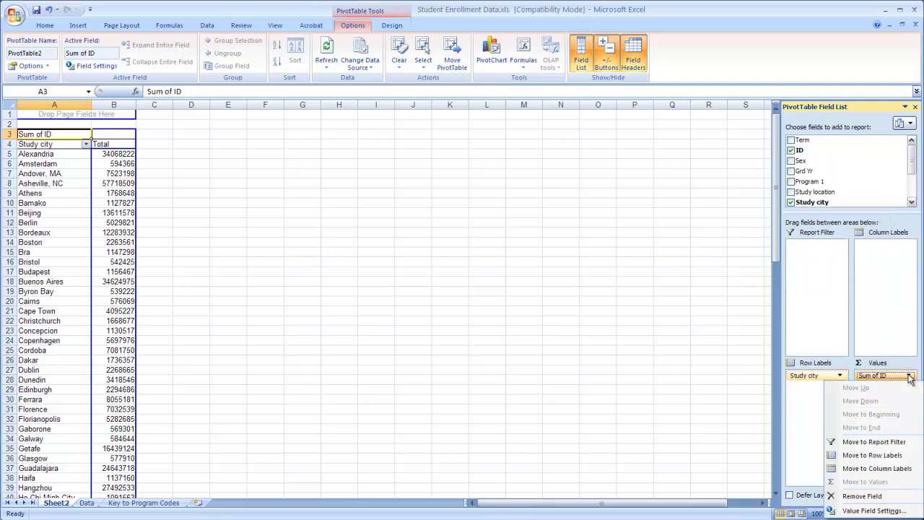
{"action": "left_click", "coordinate": [874, 510]}
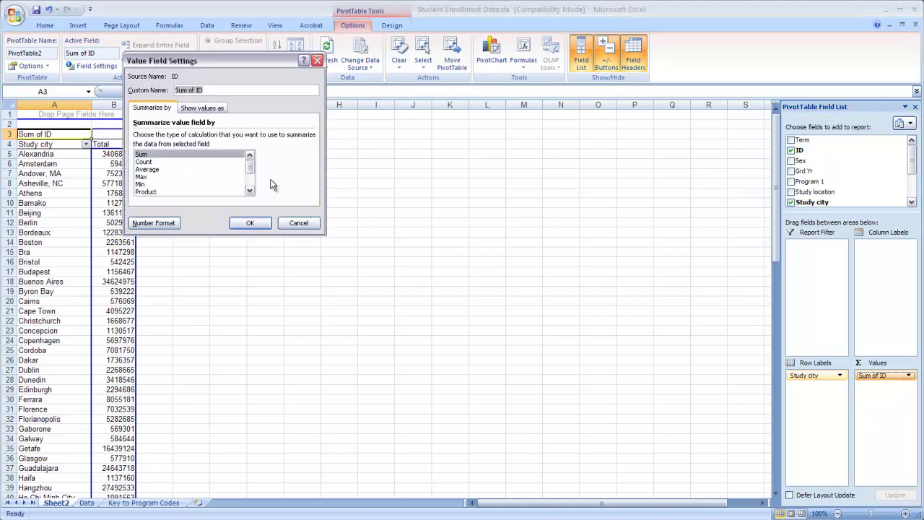
{"action": "left_click", "coordinate": [145, 161]}
{"action": "left_click", "coordinate": [249, 223]}
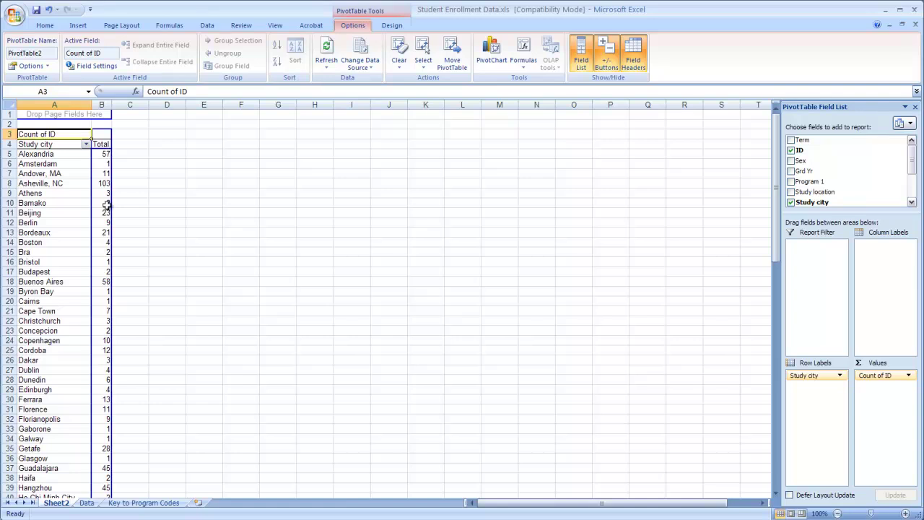
Step: Examine the count of student IDs for each study city, including Middlebury, VT and Monterey, CA
{"action": "scroll", "coordinate": [106, 341], "scroll_direction": "down", "scroll_amount": 7}
{"action": "scroll", "coordinate": [105, 340], "scroll_direction": "down", "scroll_amount": 3}
{"action": "scroll", "coordinate": [105, 332], "scroll_direction": "up", "scroll_amount": 10}
{"action": "scroll", "coordinate": [105, 329], "scroll_direction": "down", "scroll_amount": 8}
{"action": "scroll", "coordinate": [105, 325], "scroll_direction": "down", "scroll_amount": 1}
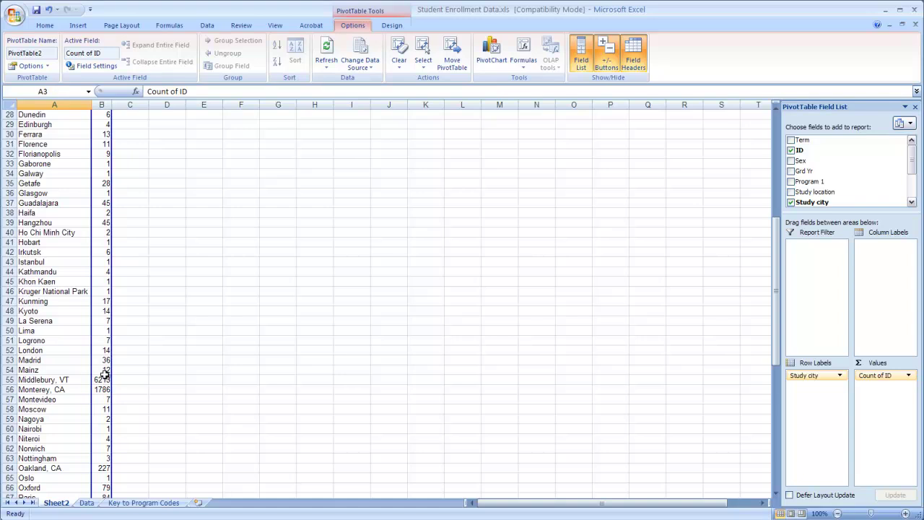
{"action": "mouse_move", "coordinate": [104, 382]}
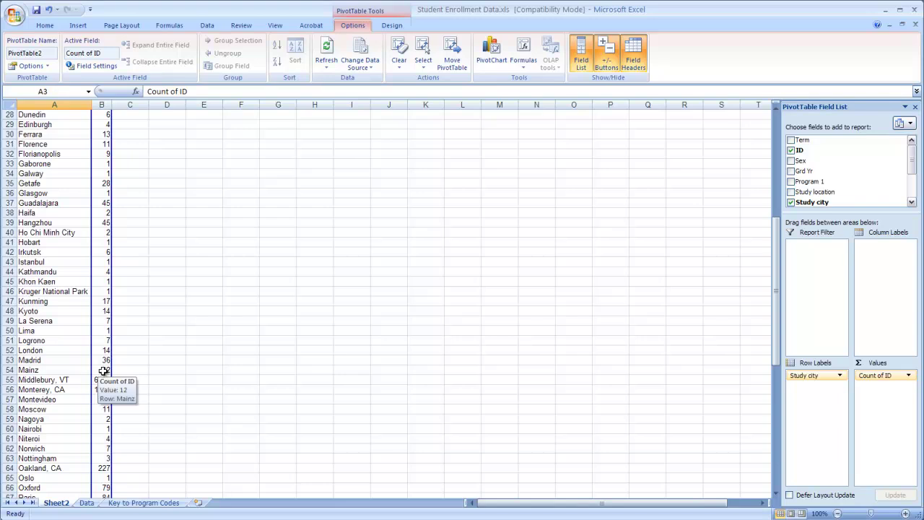
{"action": "scroll", "coordinate": [103, 371], "scroll_direction": "up", "scroll_amount": 9}
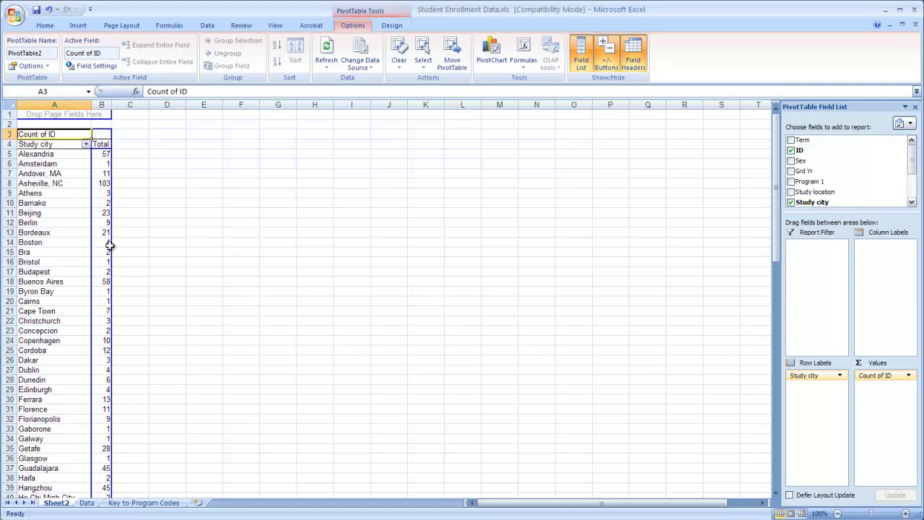
Step: Add the Grd Yr field to the column labels and review the counts per city and graduation year
{"action": "left_click_drag", "start_coordinate": [807, 173], "coordinate": [887, 250]}
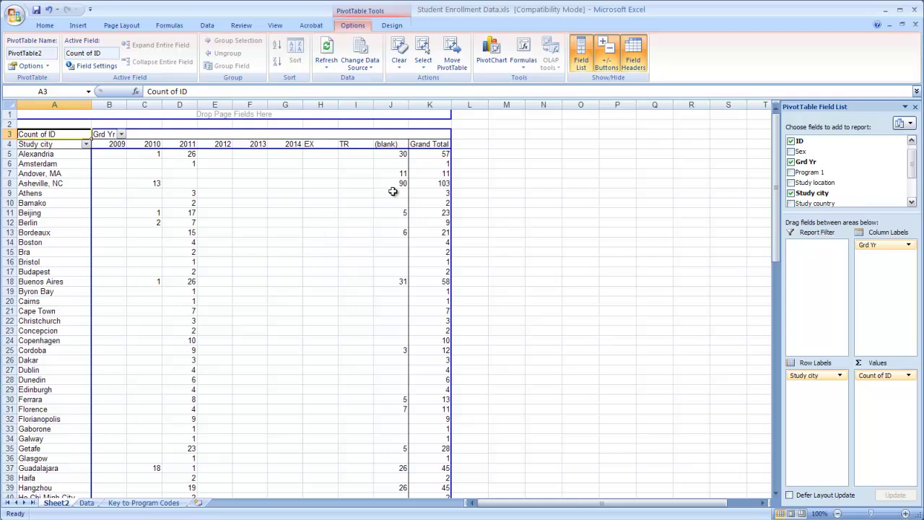
{"action": "scroll", "coordinate": [397, 384], "scroll_direction": "down", "scroll_amount": 5}
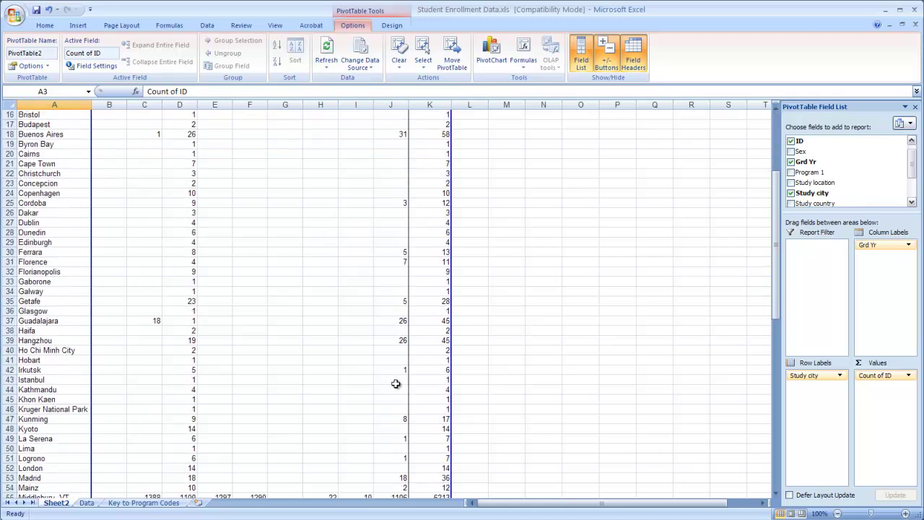
{"action": "scroll", "coordinate": [397, 383], "scroll_direction": "down", "scroll_amount": 9}
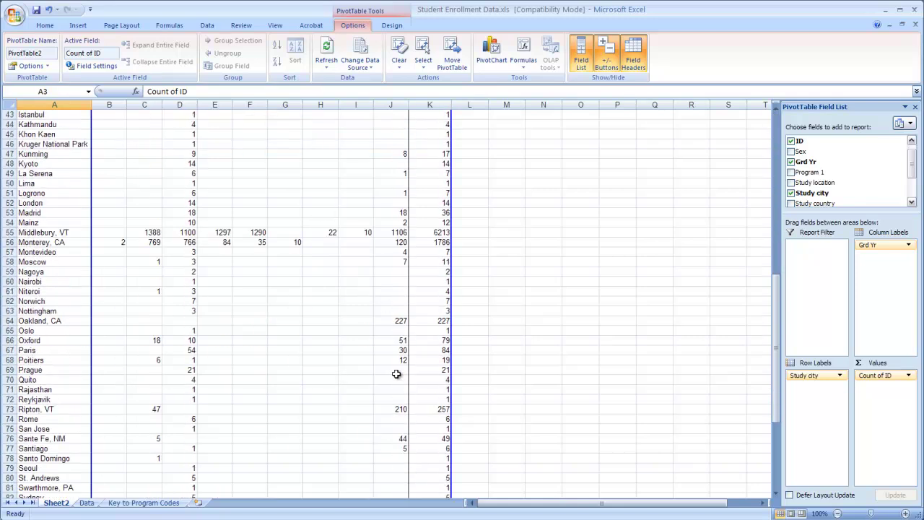
{"action": "scroll", "coordinate": [397, 374], "scroll_direction": "up", "scroll_amount": 14}
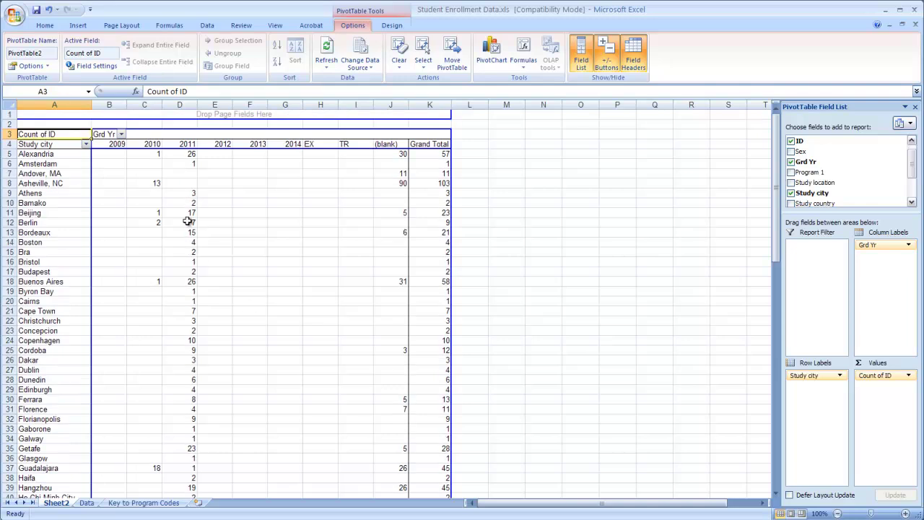
{"action": "scroll", "coordinate": [185, 390], "scroll_direction": "down", "scroll_amount": 20}
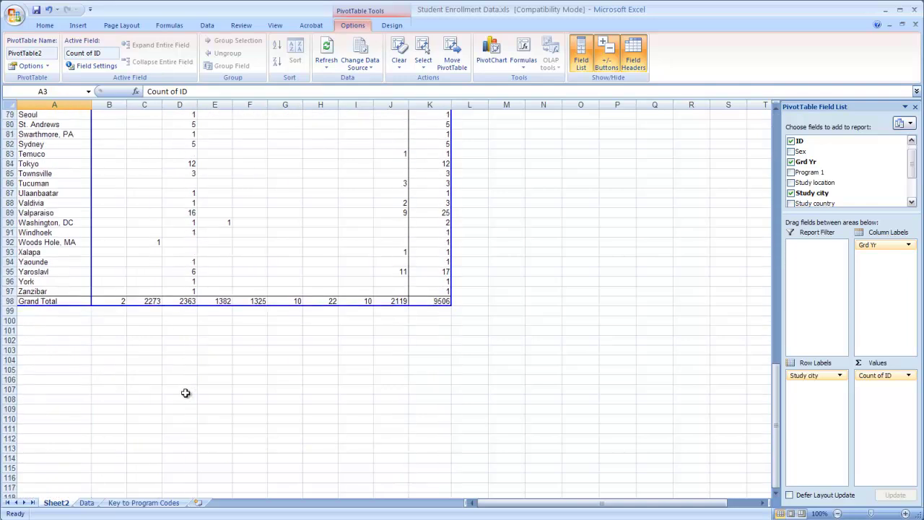
{"action": "scroll", "coordinate": [186, 393], "scroll_direction": "up", "scroll_amount": 20}
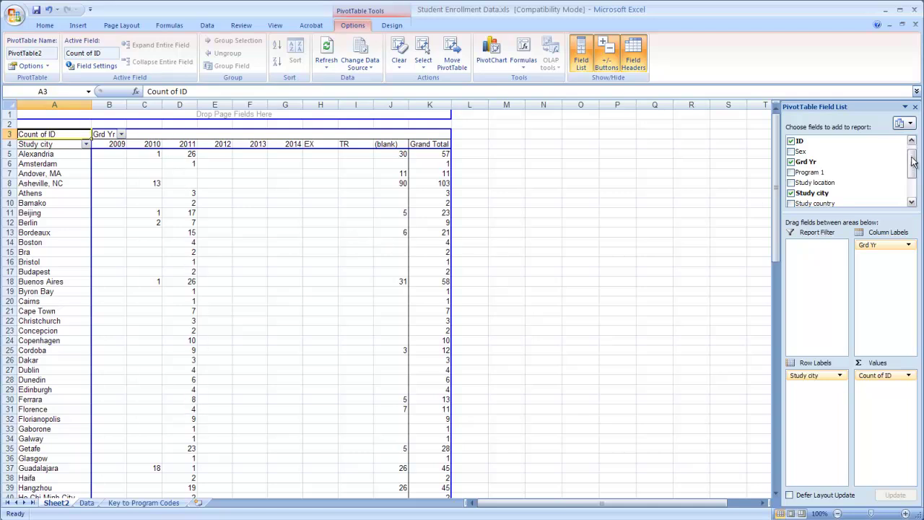
Step: Add Home state to the column labels below Grd Yr, showing as much as fits, and inspect the state columns within each year
{"action": "left_click_drag", "start_coordinate": [911, 155], "coordinate": [912, 180]}
{"action": "left_click_drag", "start_coordinate": [816, 202], "coordinate": [872, 259]}
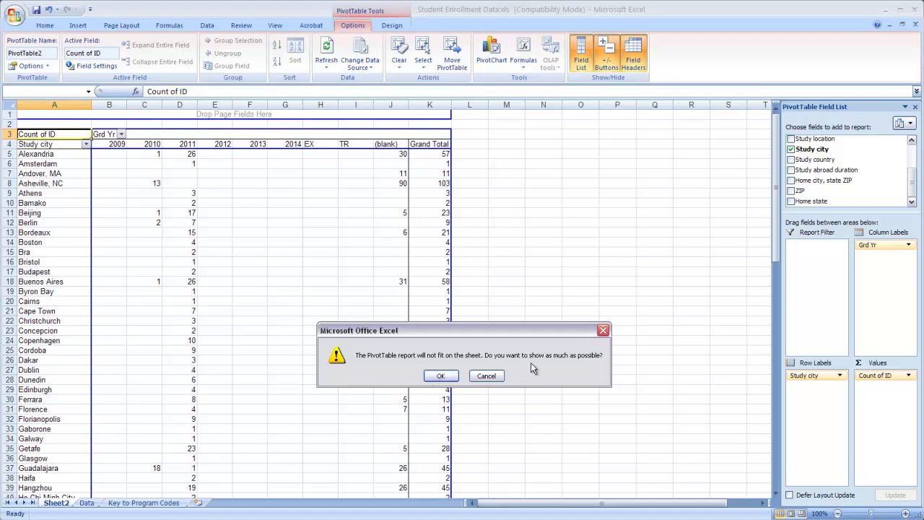
{"action": "left_click", "coordinate": [442, 375]}
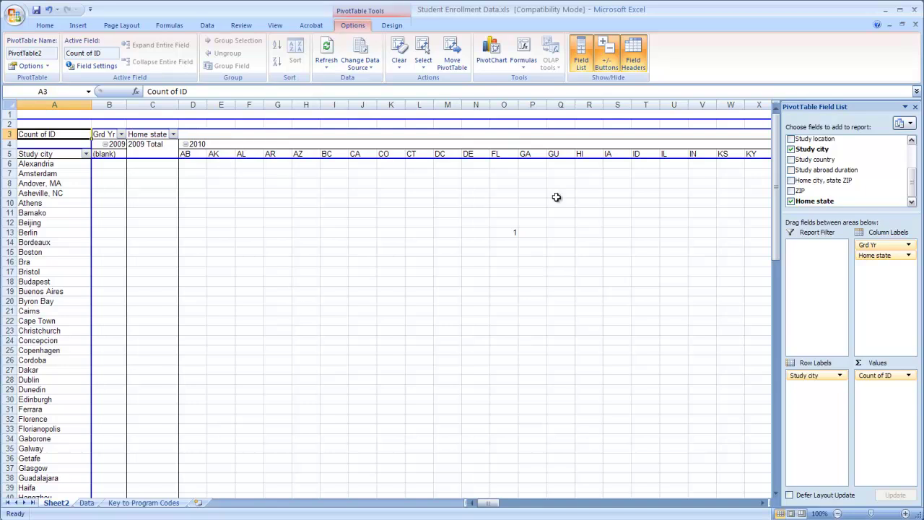
{"action": "left_click", "coordinate": [507, 232]}
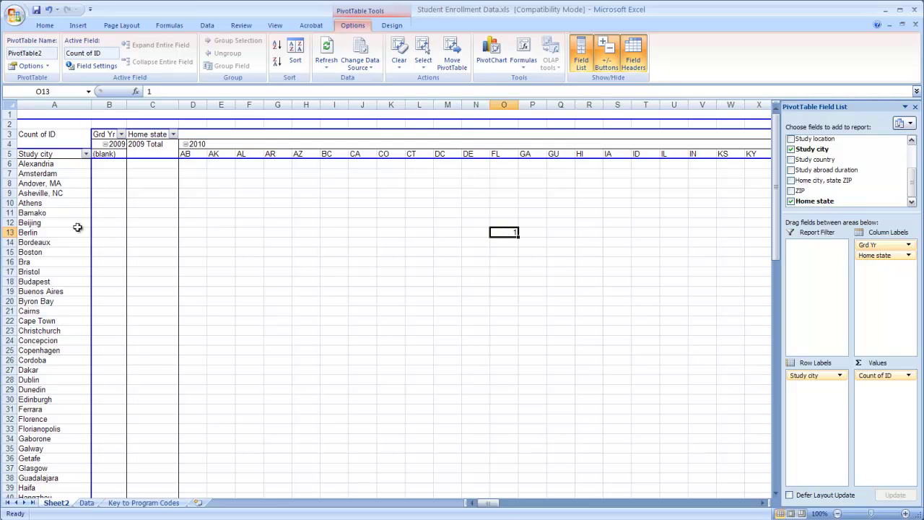
{"action": "left_click_drag", "start_coordinate": [493, 506], "coordinate": [547, 505]}
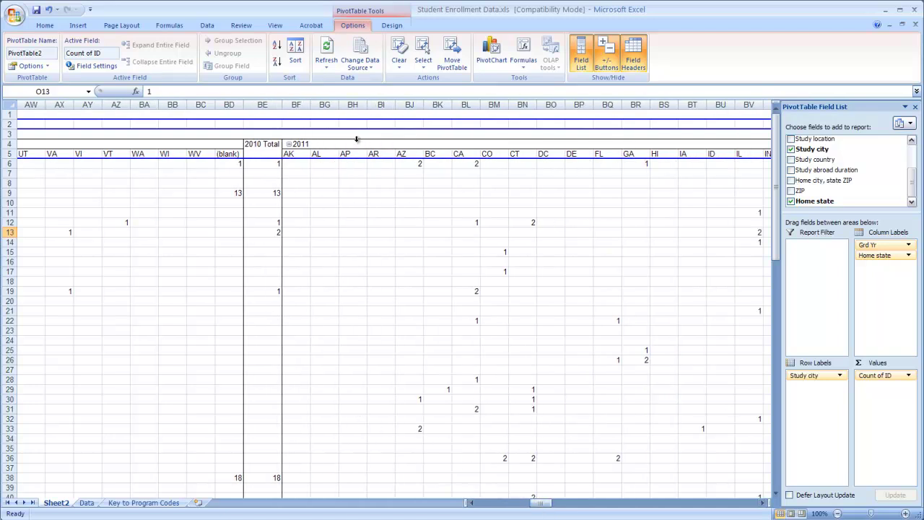
{"action": "left_click_drag", "start_coordinate": [541, 504], "coordinate": [484, 503]}
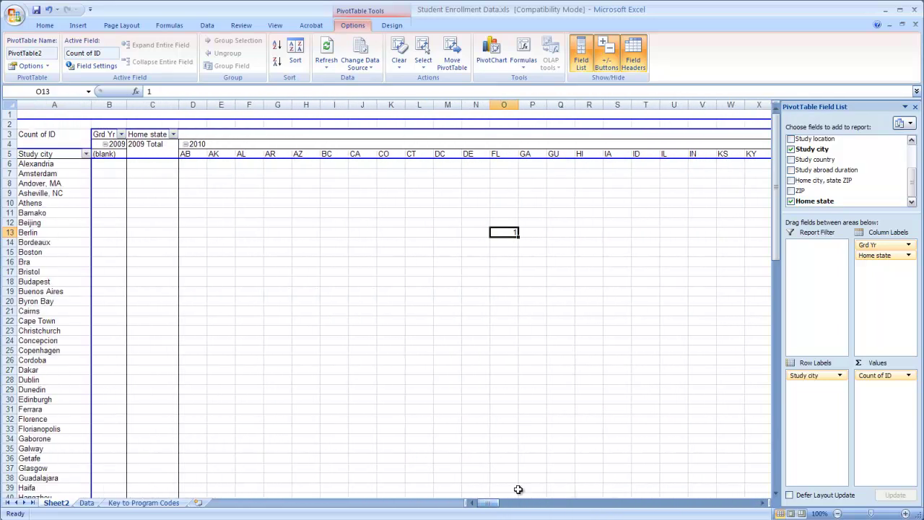
Step: Remove the Grd Yr field from the column labels and look over the counts by study city and home state
{"action": "left_click", "coordinate": [909, 246]}
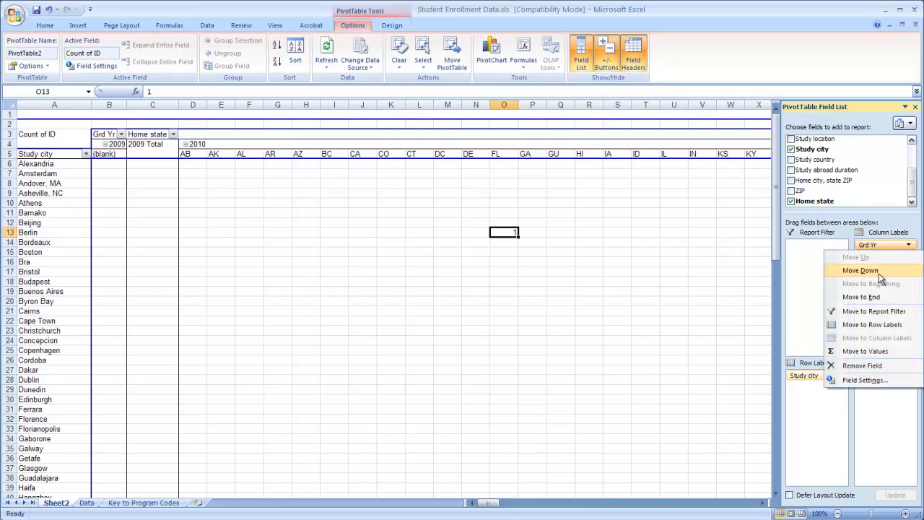
{"action": "left_click", "coordinate": [861, 366]}
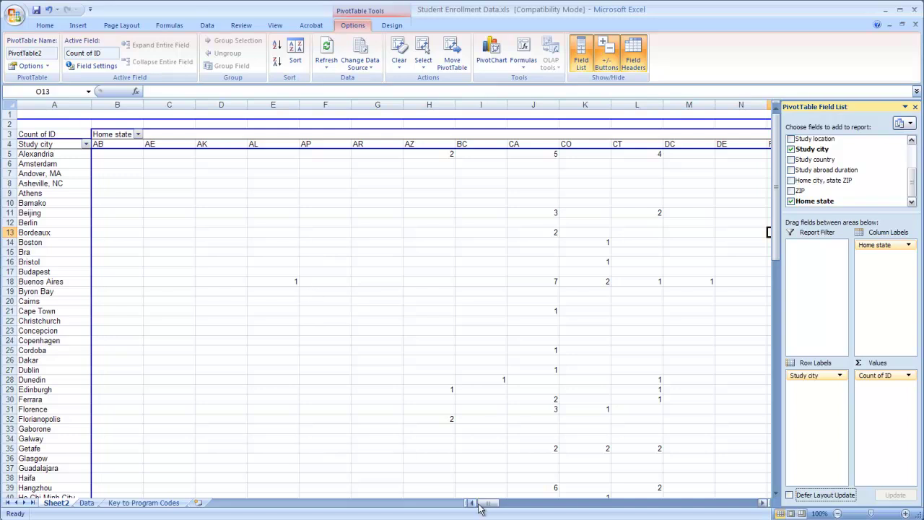
{"action": "left_click_drag", "start_coordinate": [486, 506], "coordinate": [494, 506]}
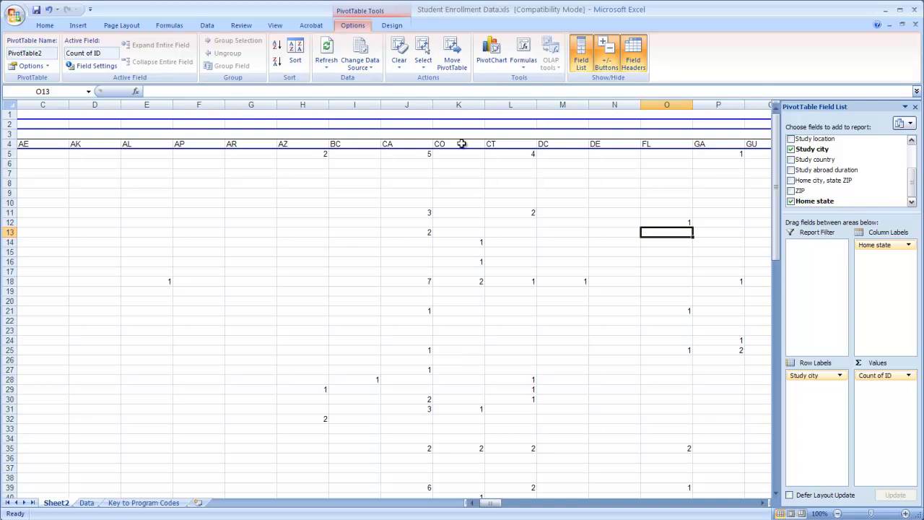
{"action": "scroll", "coordinate": [522, 418], "scroll_direction": "down", "scroll_amount": 10}
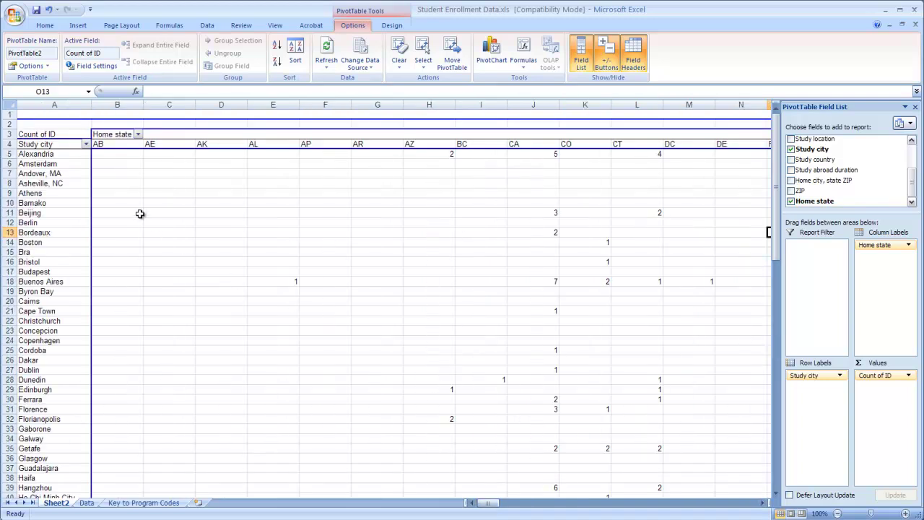
{"action": "mouse_move", "coordinate": [140, 214]}
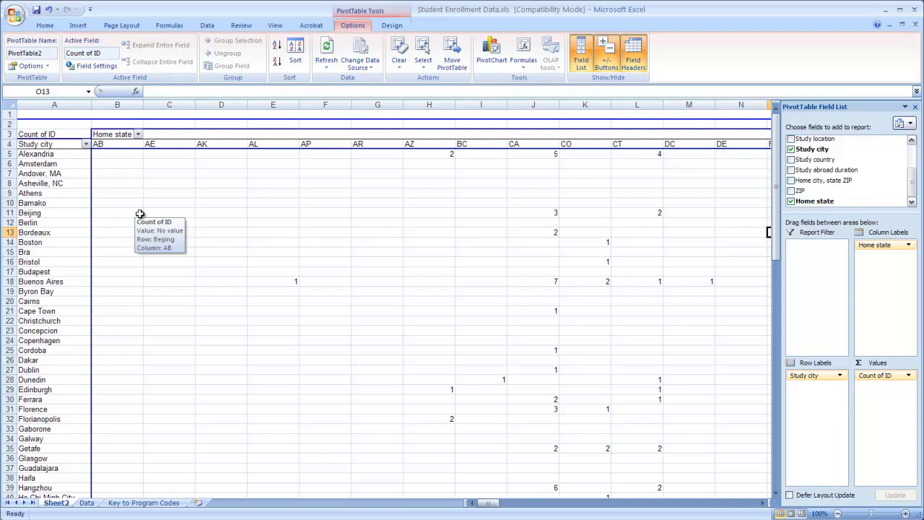
{"action": "left_click", "coordinate": [169, 232]}
{"action": "mouse_move", "coordinate": [208, 290]}
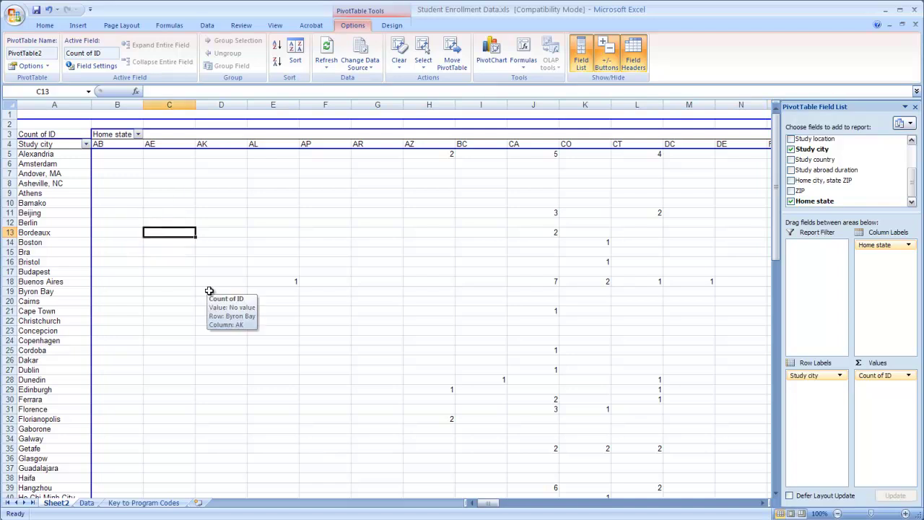
Step: Copy the entire contents of Sheet2, including the whole PivotTable of study cities by home state
{"action": "left_click", "coordinate": [10, 105]}
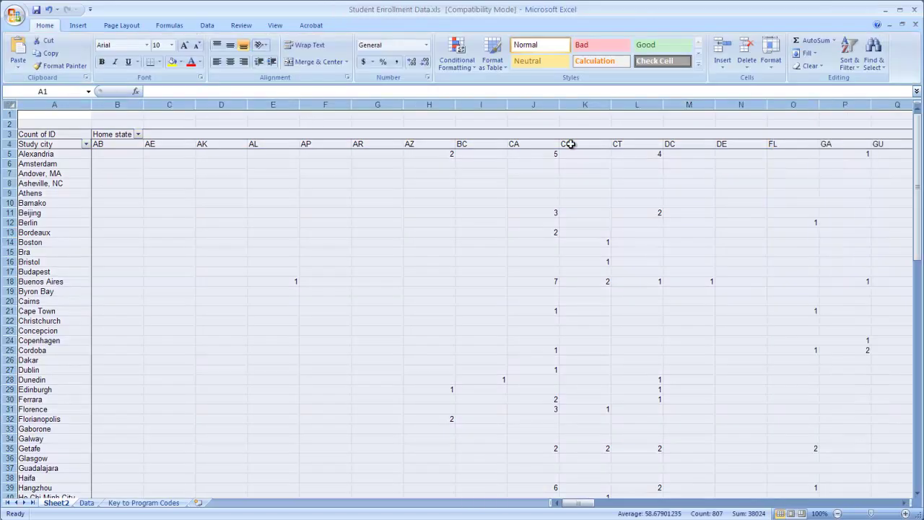
{"action": "left_click", "coordinate": [274, 282]}
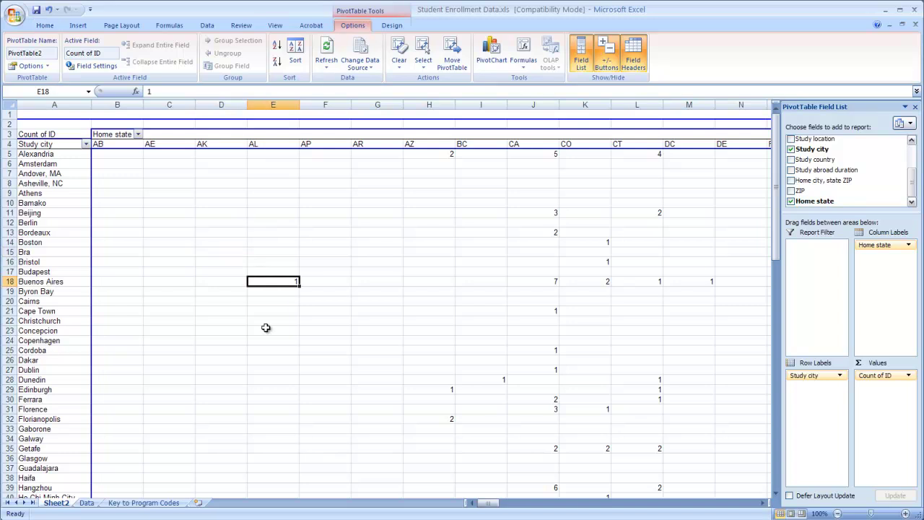
{"action": "key", "text": "ctrl+a"}
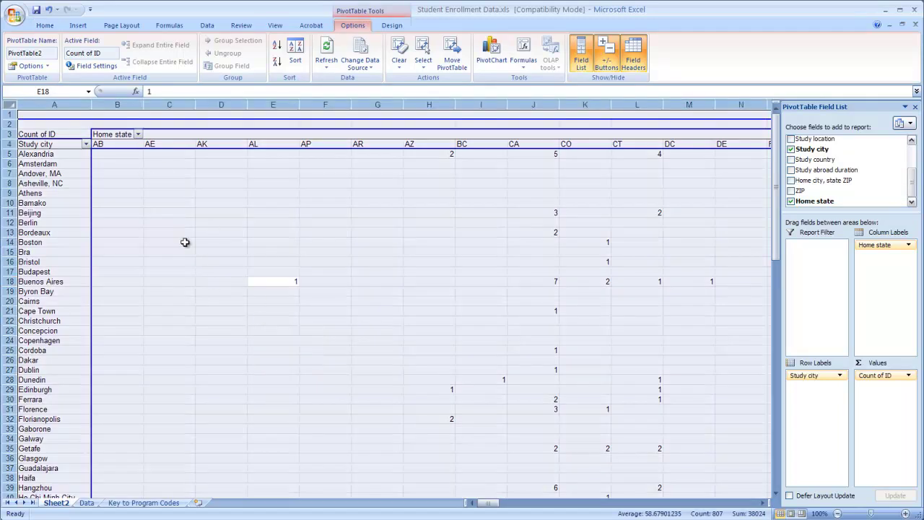
{"action": "left_click", "coordinate": [45, 26]}
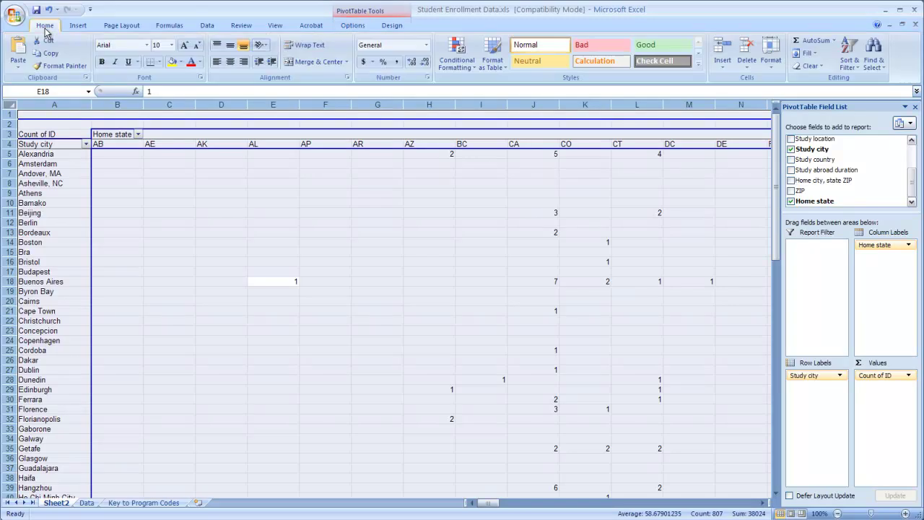
{"action": "left_click", "coordinate": [48, 52]}
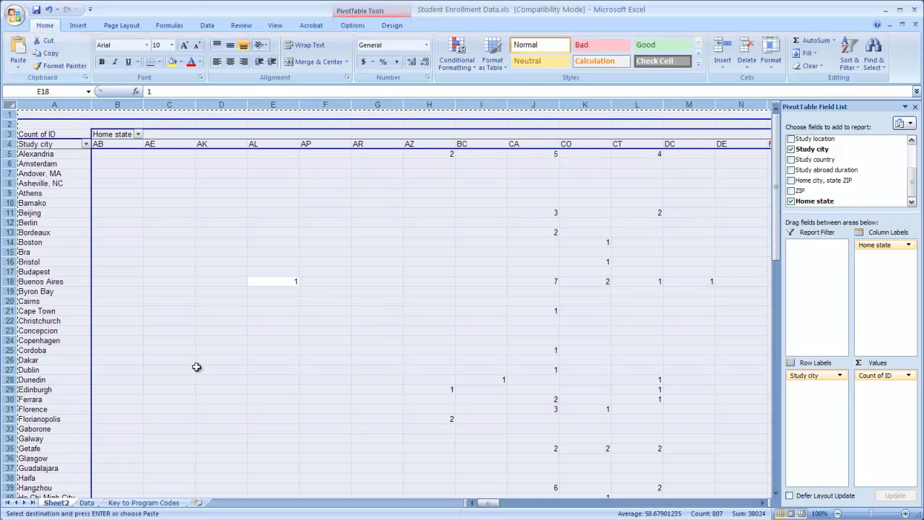
Step: Insert a new blank worksheet in front of Sheet2
{"action": "right_click", "coordinate": [72, 507]}
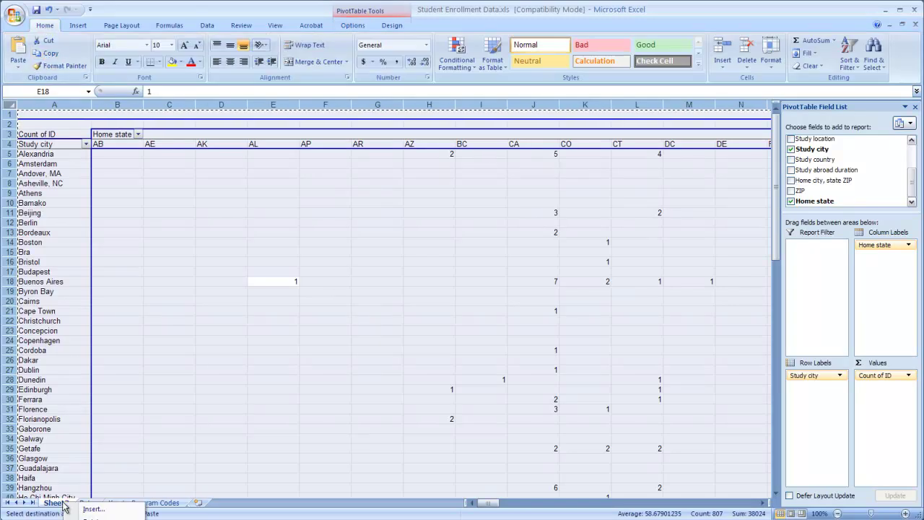
{"action": "left_click", "coordinate": [112, 509]}
{"action": "left_click_drag", "start_coordinate": [120, 416], "coordinate": [179, 256]}
{"action": "left_click", "coordinate": [354, 411]}
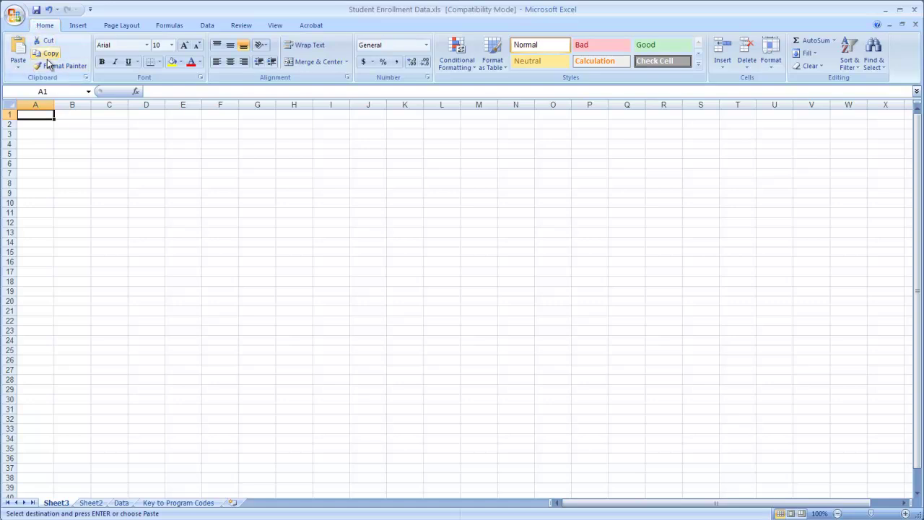
Step: Paste the copied PivotTable into the blank worksheet from cell A1 as values only
{"action": "left_click", "coordinate": [20, 67]}
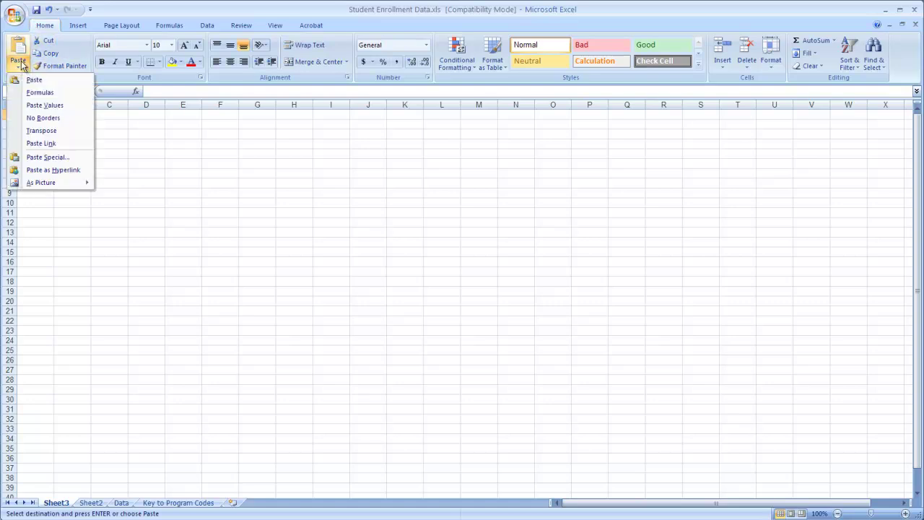
{"action": "left_click", "coordinate": [72, 107]}
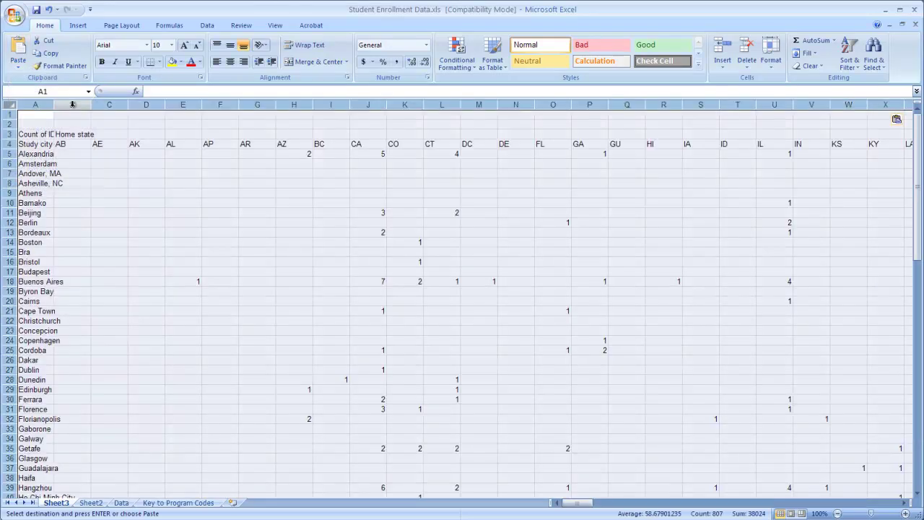
{"action": "left_click", "coordinate": [107, 163]}
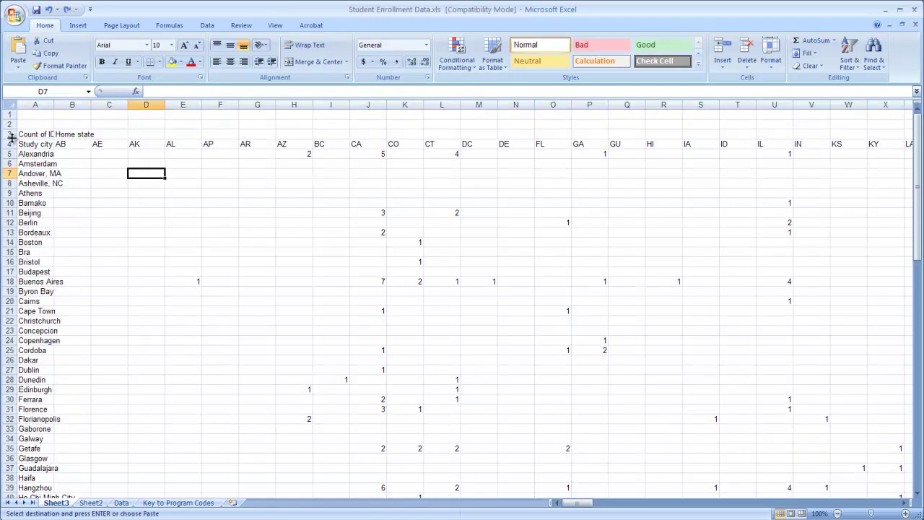
Step: Delete rows 1 to 3 above the Study city header row in the pasted table
{"action": "left_click_drag", "start_coordinate": [5, 134], "coordinate": [9, 117]}
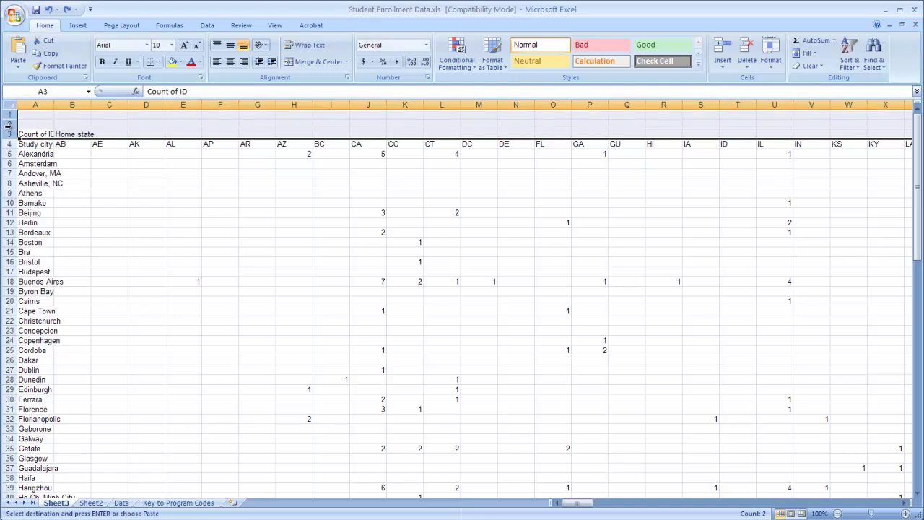
{"action": "right_click", "coordinate": [8, 124]}
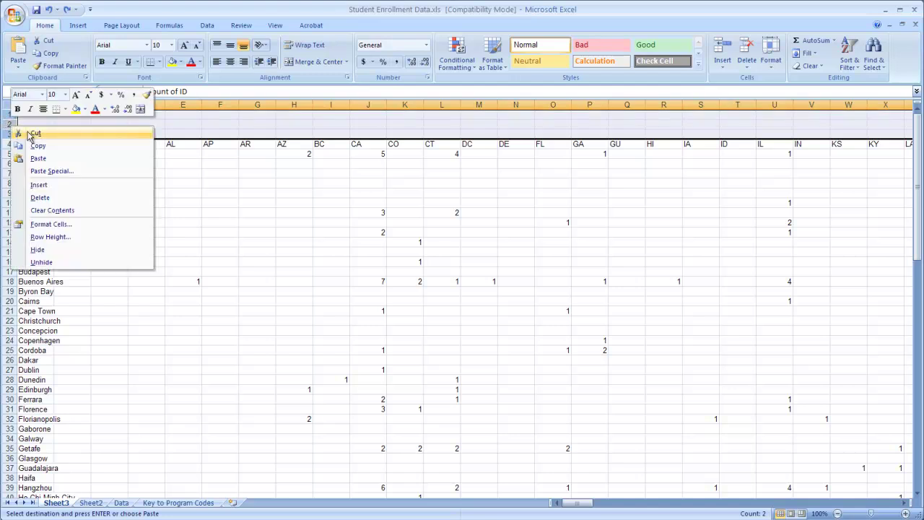
{"action": "left_click", "coordinate": [45, 198]}
{"action": "left_click", "coordinate": [190, 206]}
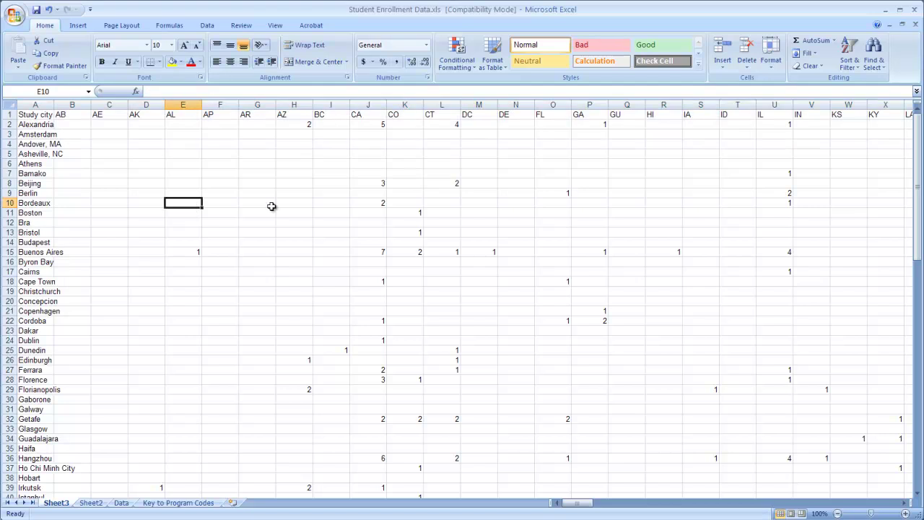